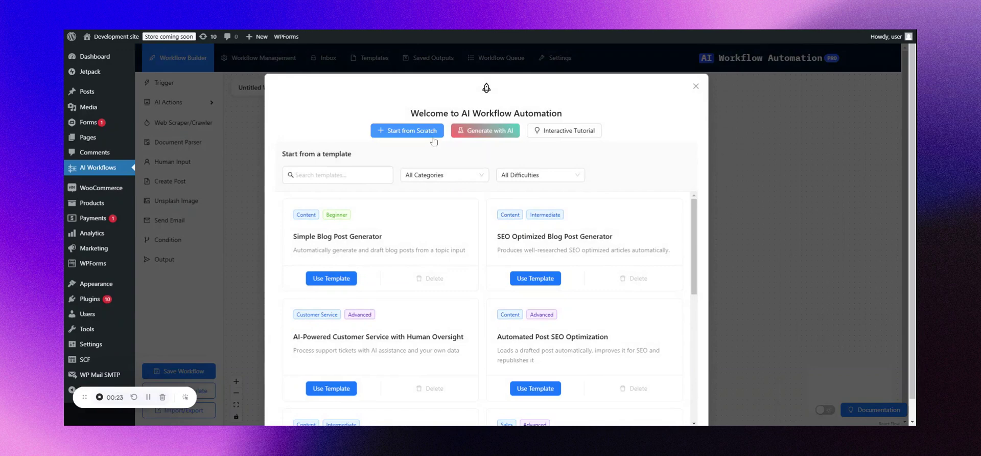
# Step: Start a workflow from the SEO Optimized Blog Post Generator template
pyautogui.scroll(-2, 429, 289)
pyautogui.scroll(2, 438, 299)
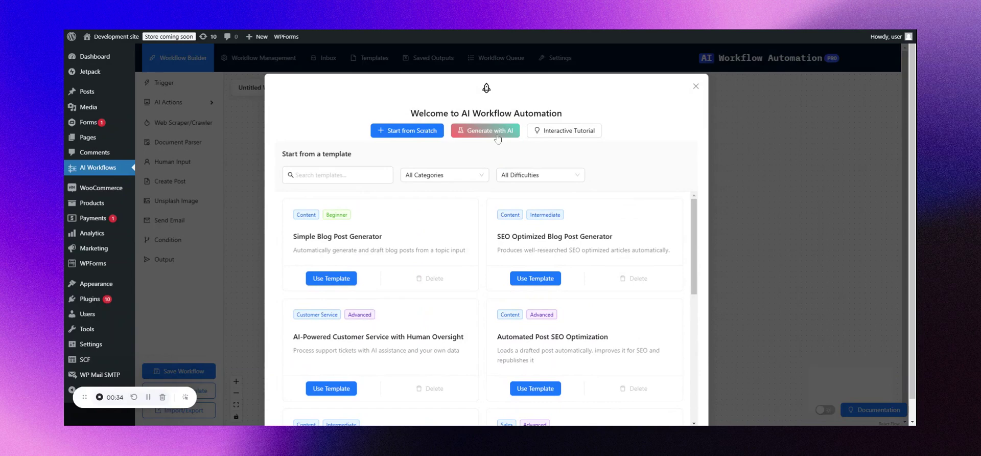
pyautogui.scroll(-2, 562, 240)
pyautogui.scroll(2, 571, 248)
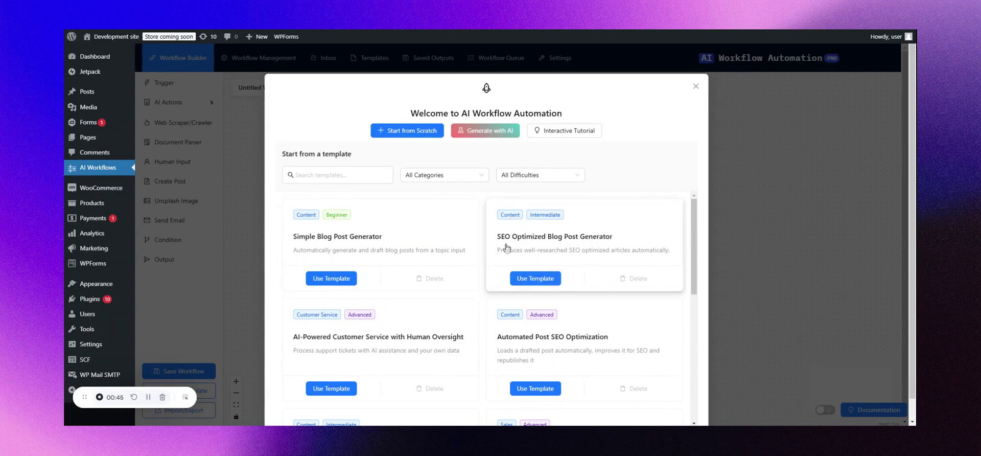
pyautogui.click(552, 284)
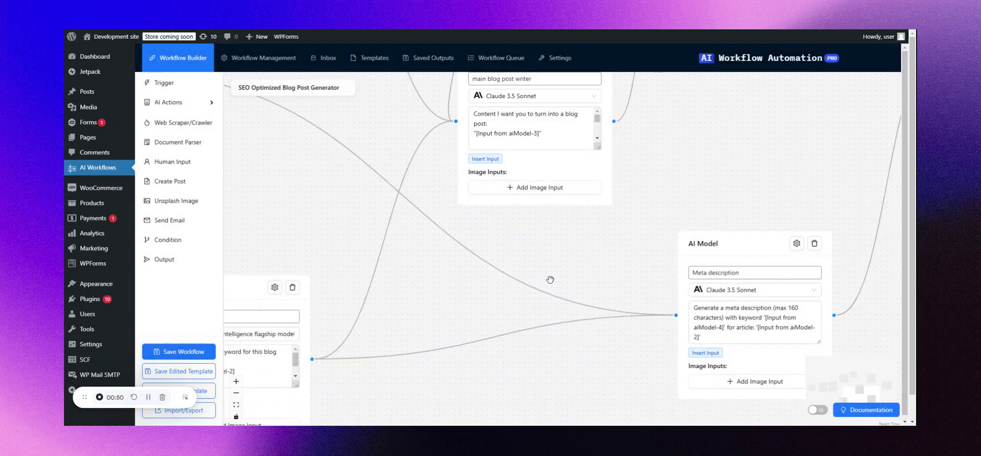
# Step: Find the Keywords List trigger at the start of the workflow and examine its keyword text field
pyautogui.scroll(-5, 549, 260)
pyautogui.moveTo(546, 258); pyautogui.dragTo(739, 291)
pyautogui.scroll(5, 401, 288)
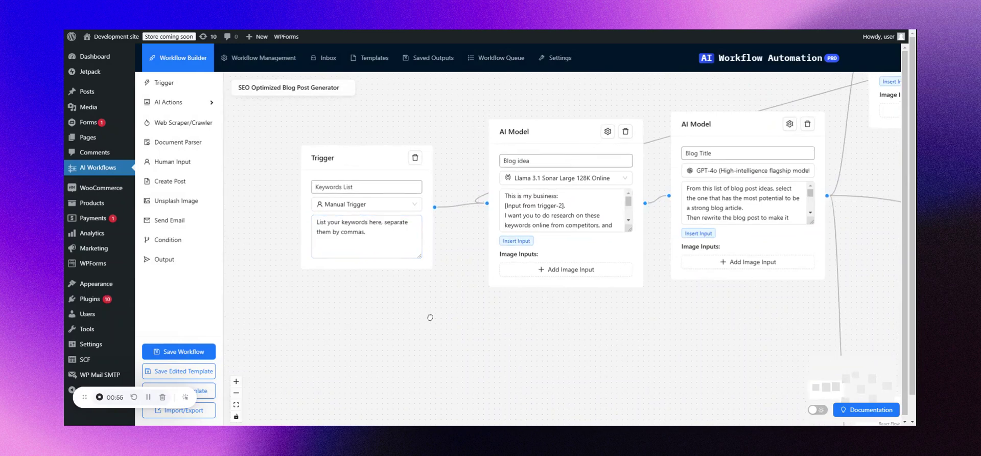
pyautogui.moveTo(449, 307); pyautogui.dragTo(488, 328)
pyautogui.click(410, 253)
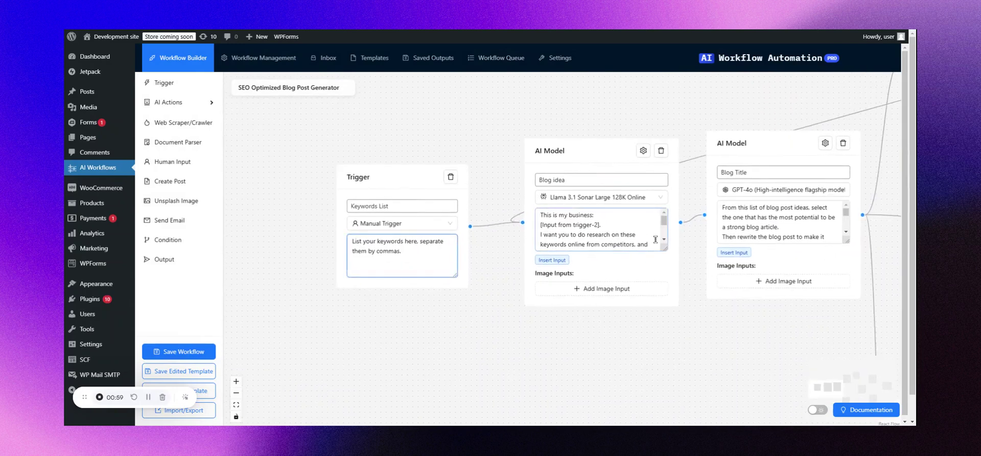
# Step: Enlarge the Blog idea node's prompt box to read its full instructions, then shrink it again
pyautogui.moveTo(685, 285); pyautogui.dragTo(617, 292)
pyautogui.moveTo(600, 258); pyautogui.dragTo(600, 334)
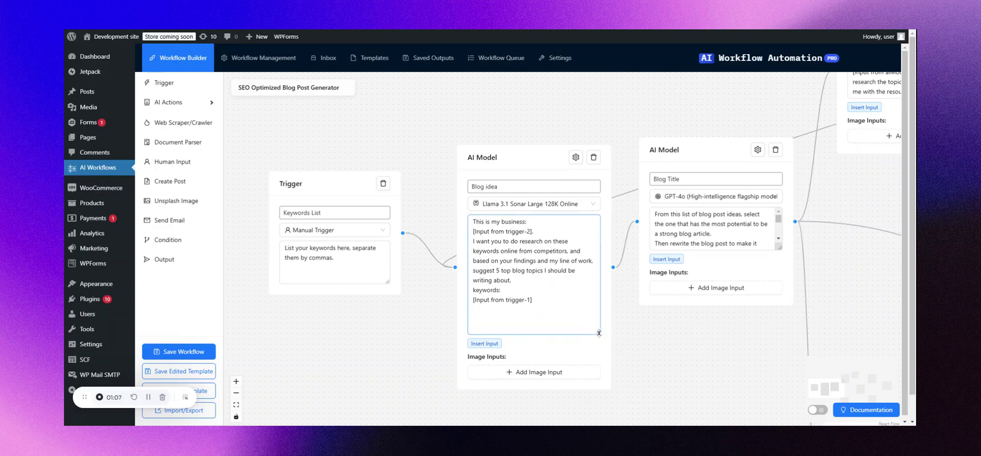
pyautogui.moveTo(599, 333); pyautogui.dragTo(592, 284)
pyautogui.moveTo(859, 193); pyautogui.dragTo(779, 198)
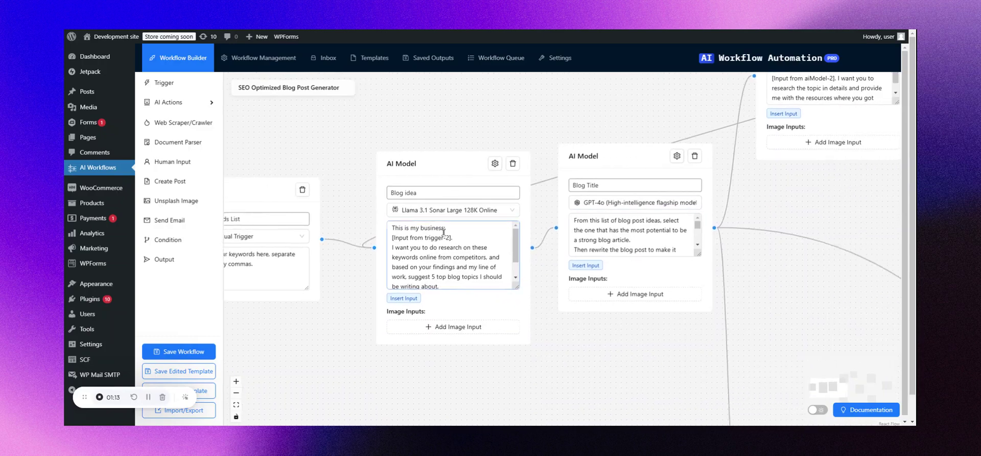
pyautogui.moveTo(514, 239)
pyautogui.mouseDown()
pyautogui.moveTo(515, 249)
pyautogui.moveTo(515, 237)
pyautogui.mouseUp()
# Step: Enlarge the Blog Title node's prompt box and read through its title guidelines
pyautogui.moveTo(630, 121); pyautogui.dragTo(472, 143)
pyautogui.click(484, 251)
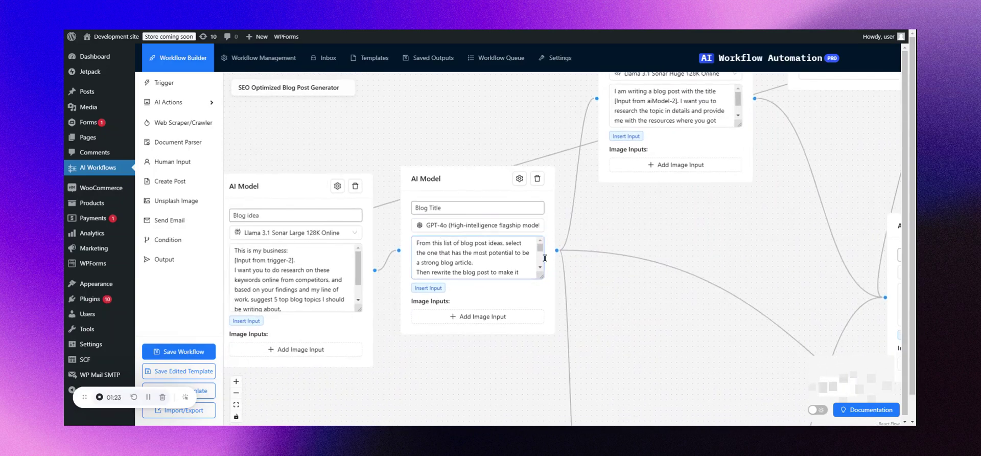
pyautogui.moveTo(540, 276); pyautogui.dragTo(542, 324)
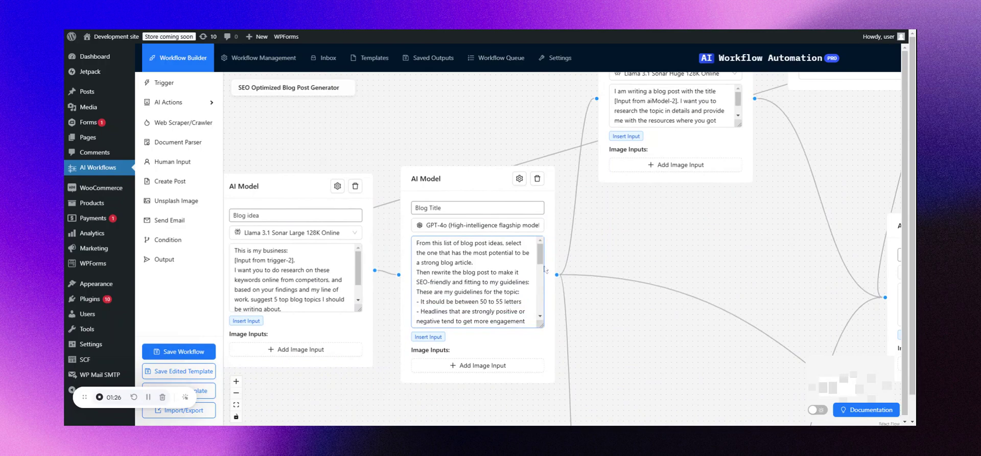
pyautogui.scroll(-10, 536, 256)
pyautogui.scroll(10, 534, 254)
# Step: Enlarge the Research node's prompt box to read it and examine the Company Information input trigger
pyautogui.moveTo(647, 226); pyautogui.dragTo(483, 343)
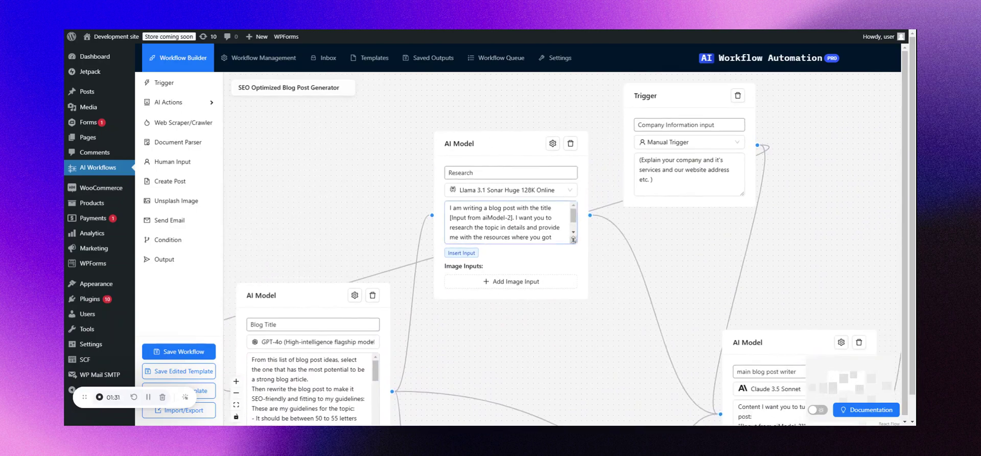
pyautogui.moveTo(572, 239); pyautogui.dragTo(575, 273)
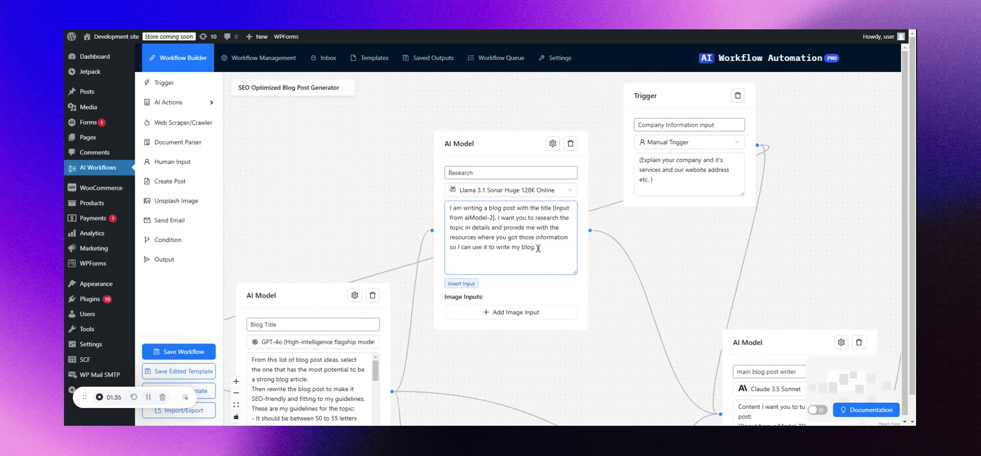
pyautogui.moveTo(689, 236); pyautogui.dragTo(516, 274)
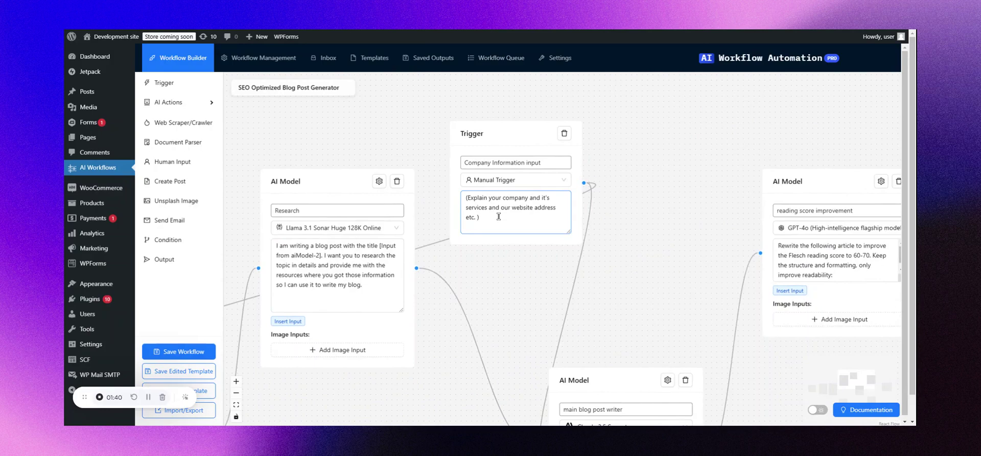
# Step: Follow the connections into the main blog post writer node and slightly enlarge its prompt box
pyautogui.moveTo(658, 299); pyautogui.dragTo(670, 114)
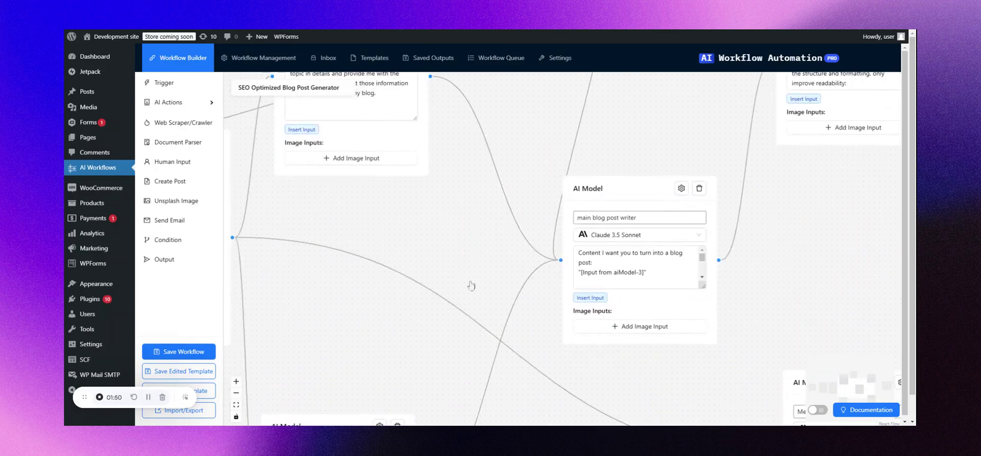
pyautogui.moveTo(471, 286); pyautogui.dragTo(530, 131)
pyautogui.moveTo(442, 204); pyautogui.dragTo(322, 325)
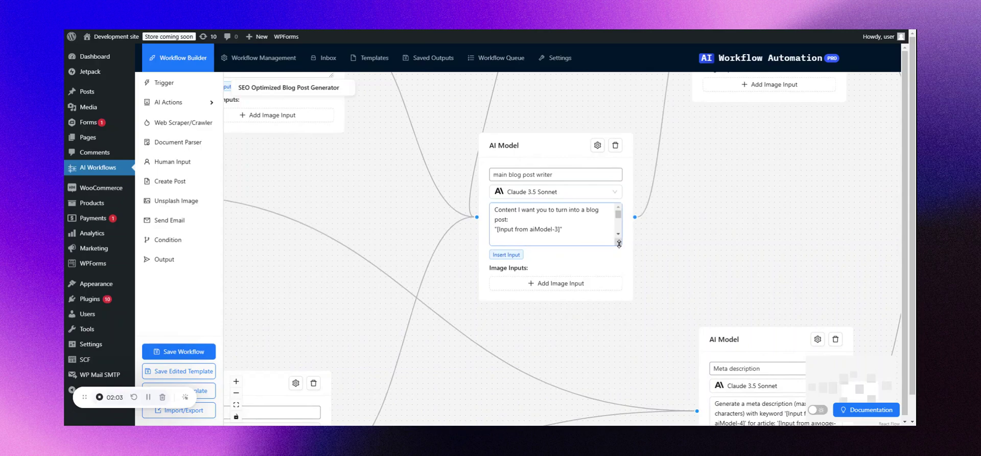
pyautogui.moveTo(618, 243); pyautogui.dragTo(615, 261)
# Step: Enlarge the reading score improvement node's prompt box and examine its rewriting instructions
pyautogui.moveTo(728, 167); pyautogui.dragTo(497, 322)
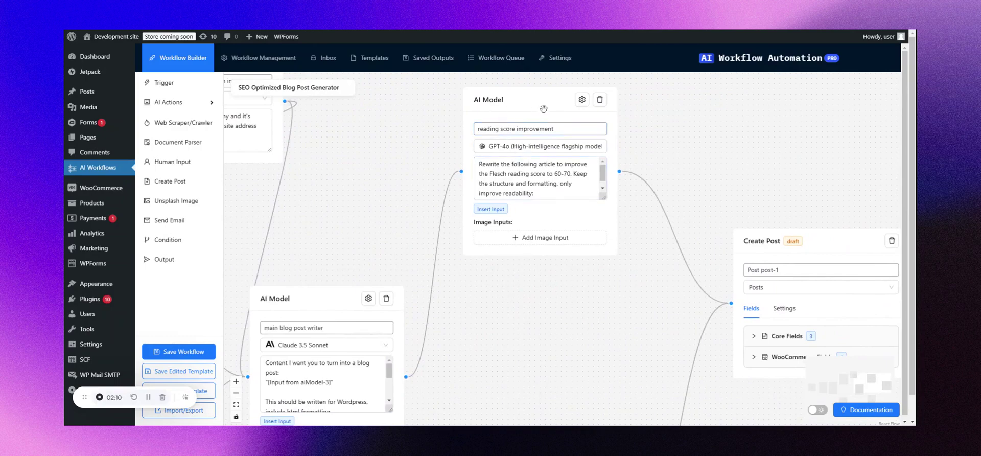
pyautogui.moveTo(604, 197); pyautogui.dragTo(607, 262)
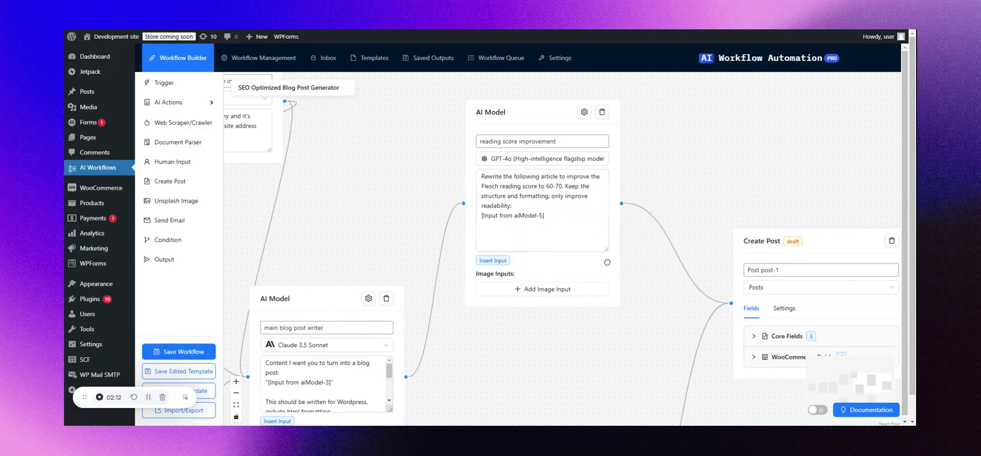
pyautogui.click(573, 221)
# Step: Examine the Meta description prompt and expand the Create Post node's Core Fields to check their input mappings
pyautogui.scroll(-10, 564, 206)
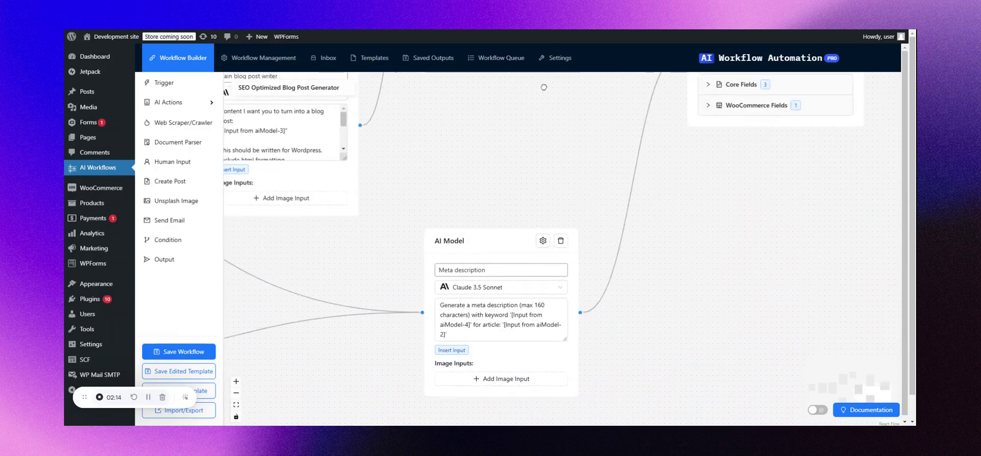
pyautogui.click(475, 264)
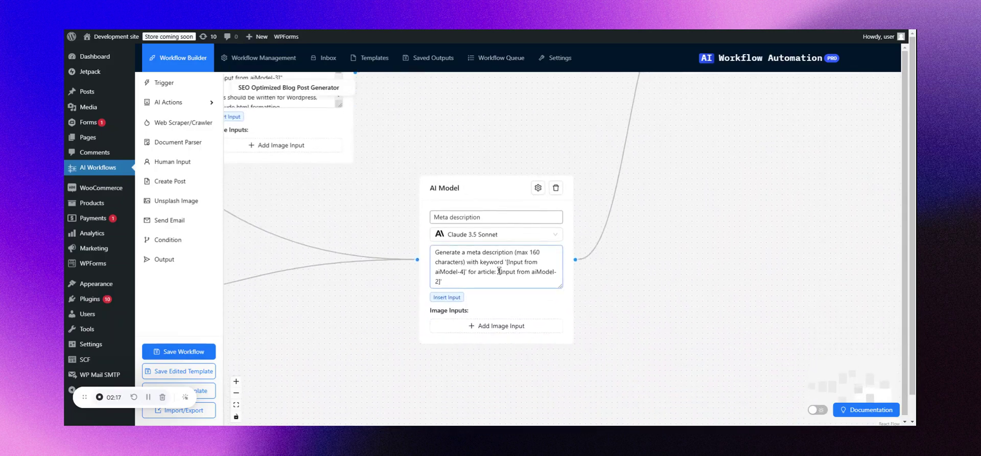
pyautogui.moveTo(686, 199); pyautogui.dragTo(470, 402)
pyautogui.click(488, 236)
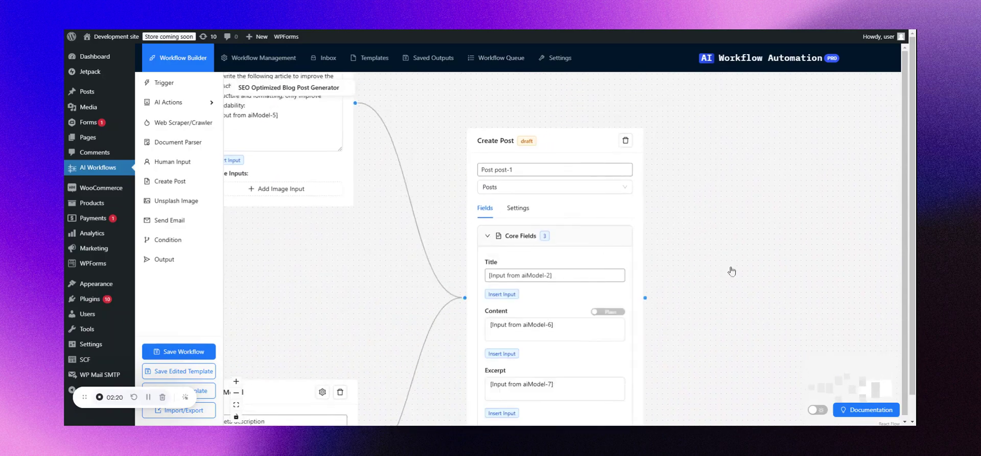
pyautogui.moveTo(732, 271); pyautogui.dragTo(764, 203)
# Step: Return to the main blog post writer node and enlarge its prompt box further to read the writing instructions
pyautogui.scroll(-2, 345, 204)
pyautogui.moveTo(345, 205); pyautogui.dragTo(660, 230)
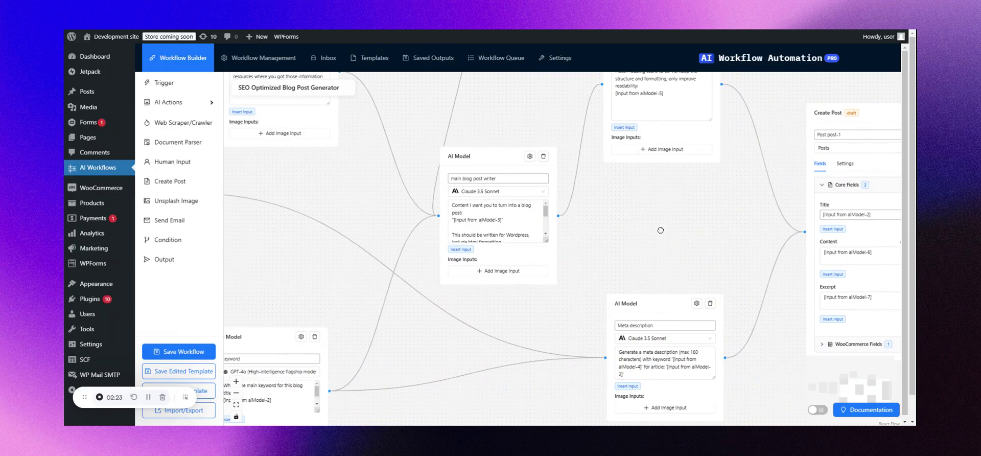
pyautogui.click(506, 227)
pyautogui.moveTo(544, 239); pyautogui.dragTo(538, 314)
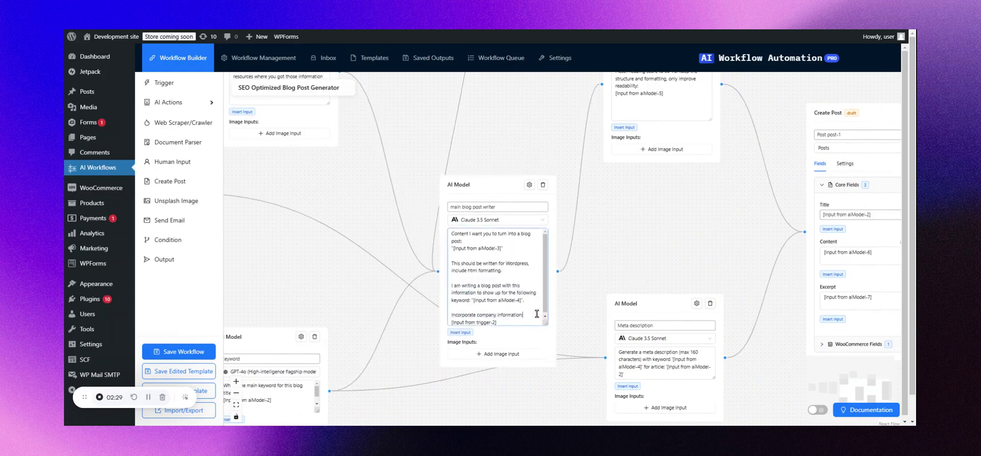
# Step: Open the saved SEO Optimized Blog Post Generator Example workflow for editing and bring its Keywords List trigger into view
pyautogui.click(280, 62)
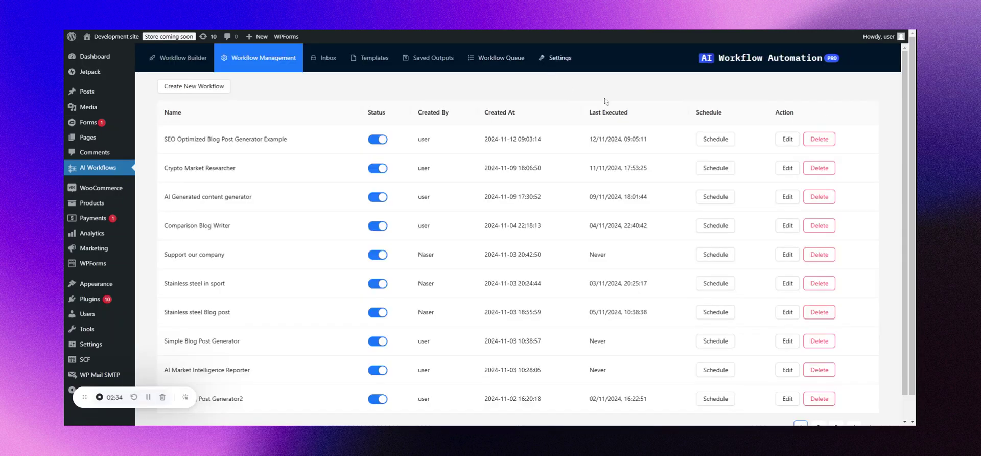
pyautogui.click(787, 139)
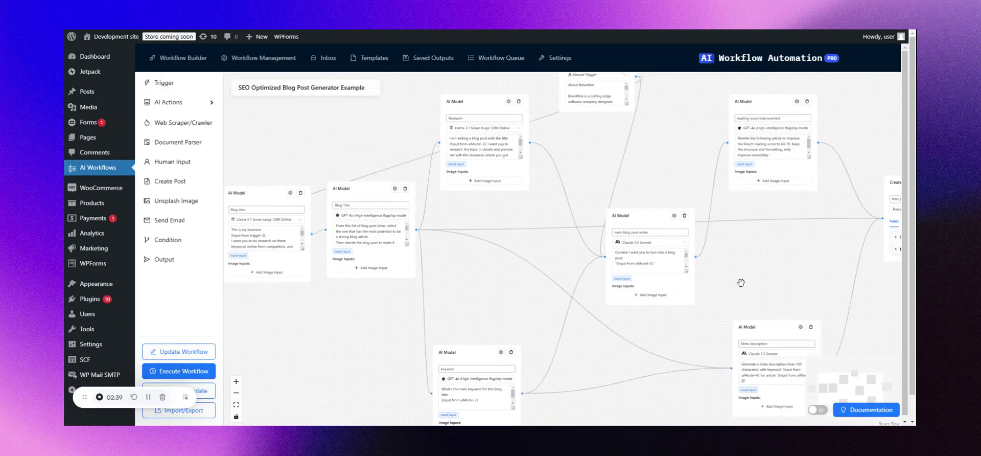
pyautogui.moveTo(753, 274); pyautogui.dragTo(751, 312)
pyautogui.moveTo(567, 202); pyautogui.dragTo(837, 165)
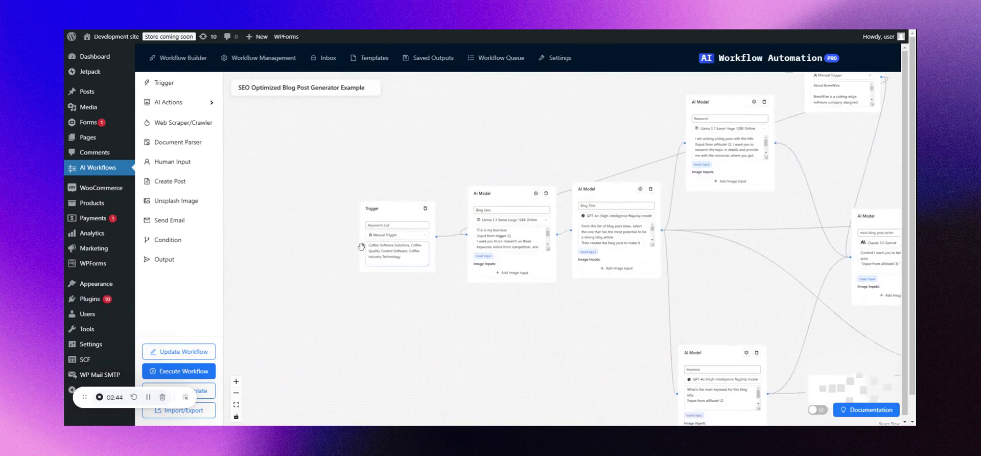
# Step: Enlarge the Company Information input trigger's text box to read the BrewWise description, then shrink it again
pyautogui.scroll(5, 361, 247)
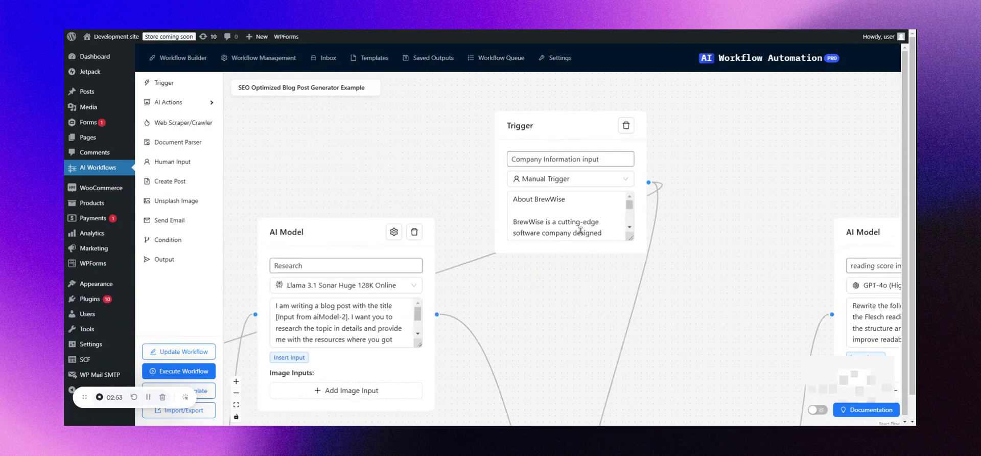
pyautogui.moveTo(630, 237); pyautogui.dragTo(630, 345)
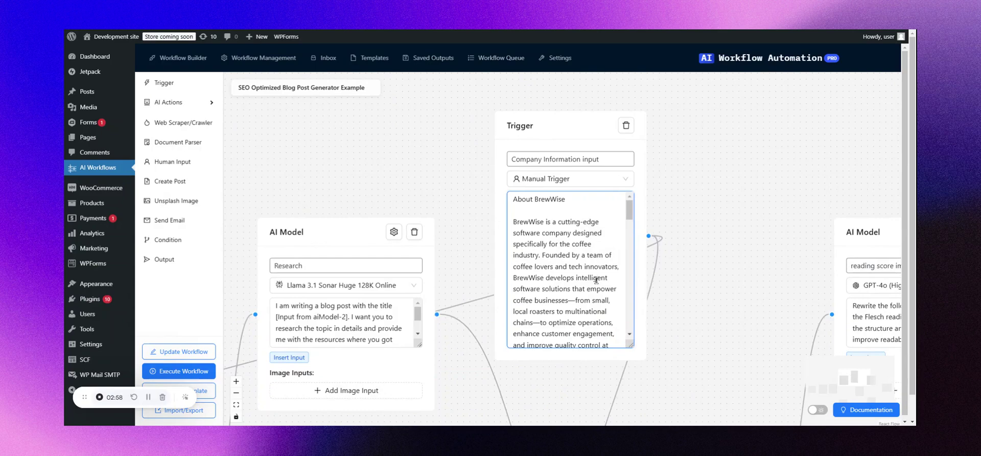
pyautogui.moveTo(630, 344); pyautogui.dragTo(629, 255)
# Step: Enlarge the example's main blog post writer prompt, read its section and citation instructions, then reduce the box
pyautogui.scroll(-5, 694, 140)
pyautogui.moveTo(736, 268); pyautogui.dragTo(644, 132)
pyautogui.moveTo(651, 276); pyautogui.dragTo(652, 380)
pyautogui.moveTo(718, 345); pyautogui.dragTo(732, 269)
pyautogui.moveTo(658, 164)
pyautogui.mouseDown()
pyautogui.moveTo(661, 270)
pyautogui.moveTo(658, 158)
pyautogui.moveTo(658, 174)
pyautogui.mouseUp()
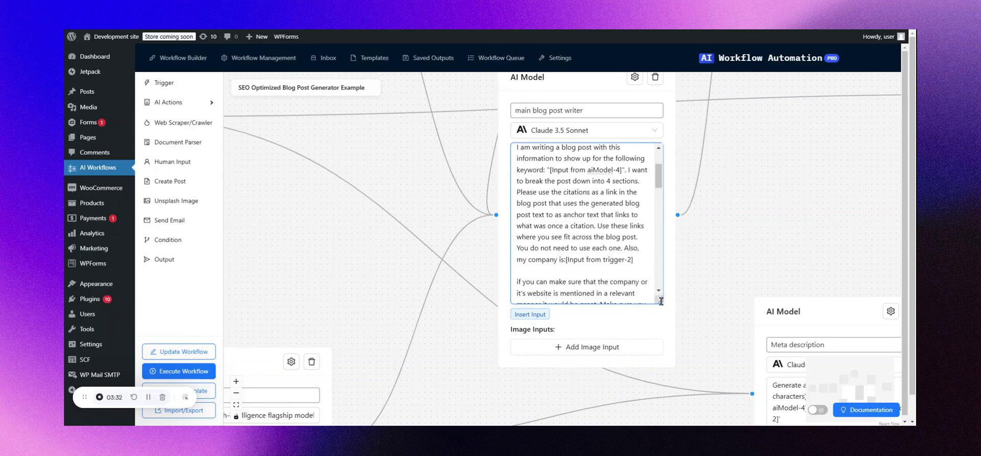
pyautogui.moveTo(660, 300); pyautogui.dragTo(660, 257)
# Step: Look over the full node layout and execute the SEO Optimized Blog Post Generator Example workflow
pyautogui.moveTo(745, 214); pyautogui.dragTo(532, 245)
pyautogui.scroll(-5, 677, 179)
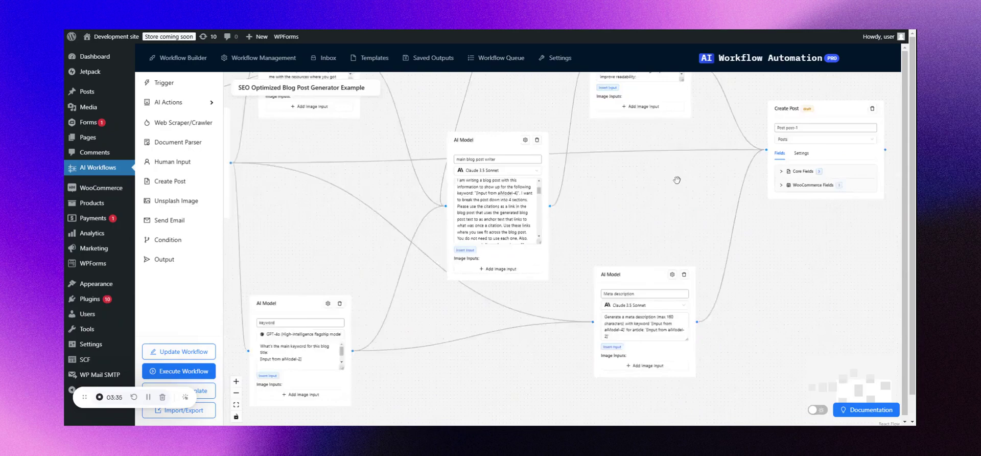
pyautogui.moveTo(663, 197); pyautogui.dragTo(821, 212)
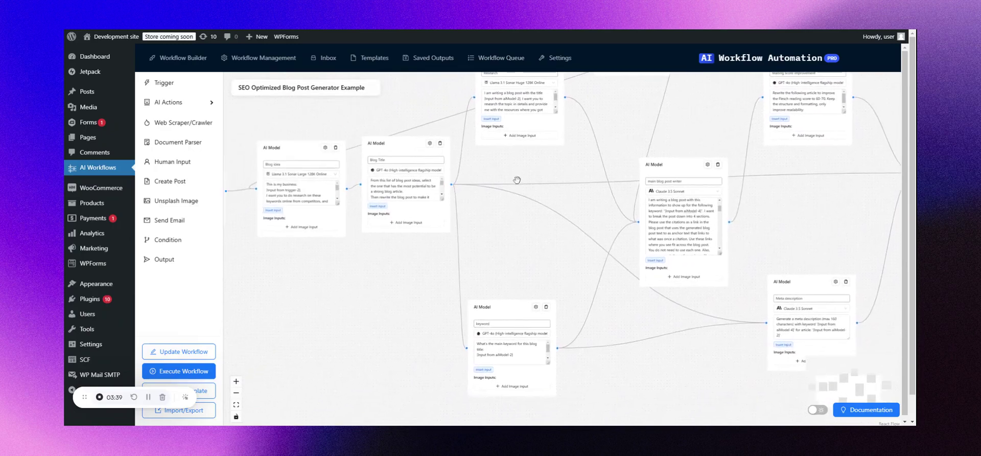
pyautogui.moveTo(578, 197); pyautogui.dragTo(516, 251)
pyautogui.scroll(-1, 541, 220)
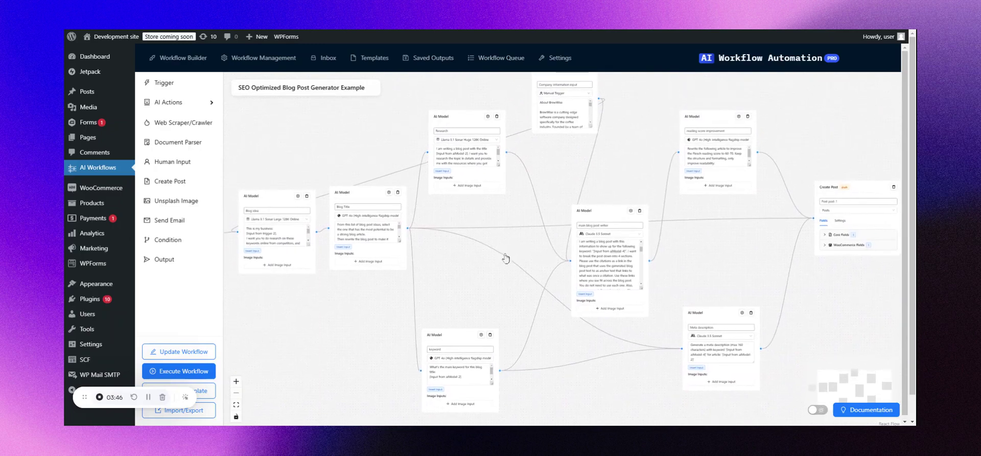
pyautogui.click(199, 373)
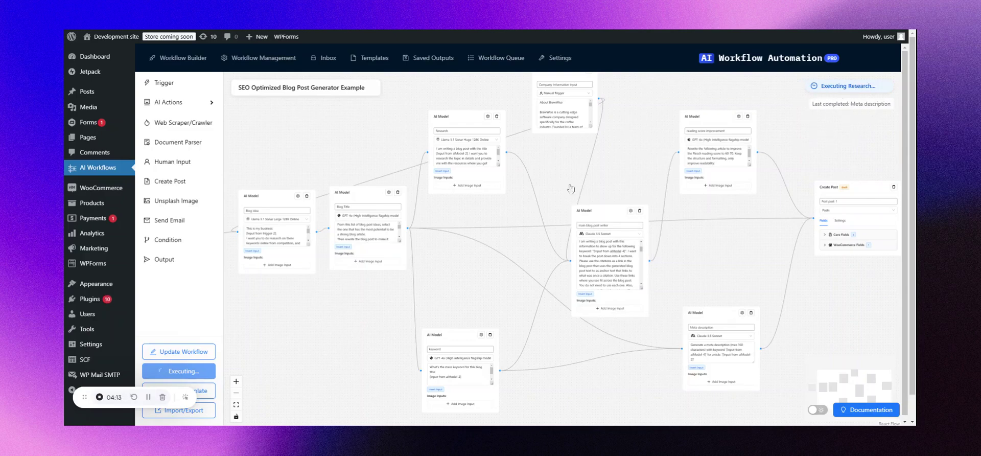
pyautogui.moveTo(639, 162); pyautogui.dragTo(596, 179)
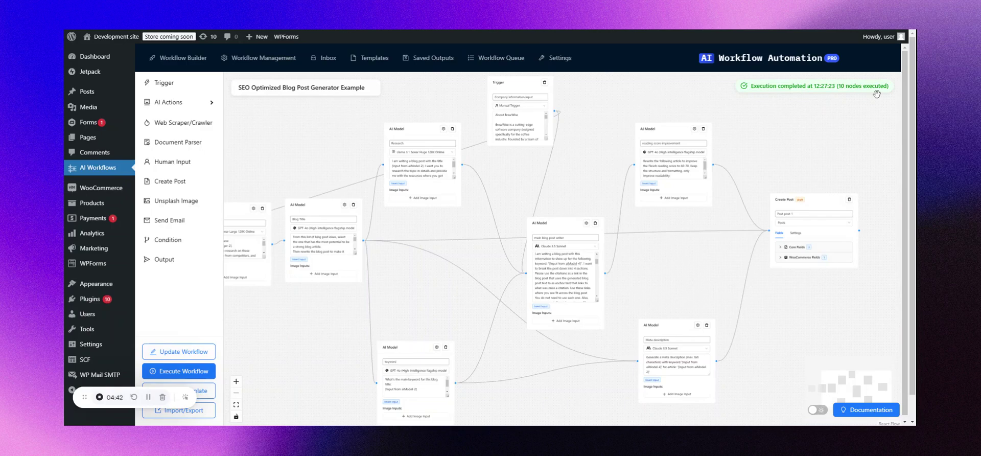
# Step: Review the generated draft post's title, introduction, myth table and following sections in the post editor
pyautogui.scroll(3, 805, 192)
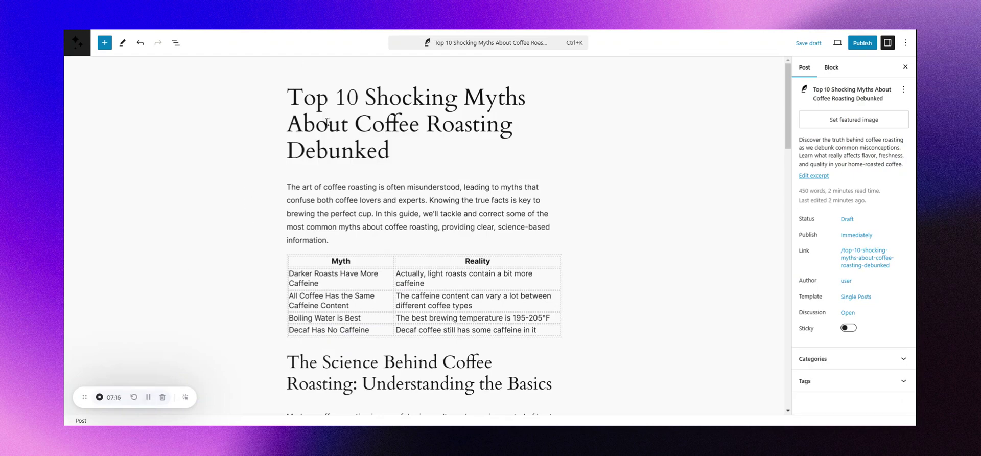
pyautogui.scroll(-2, 547, 184)
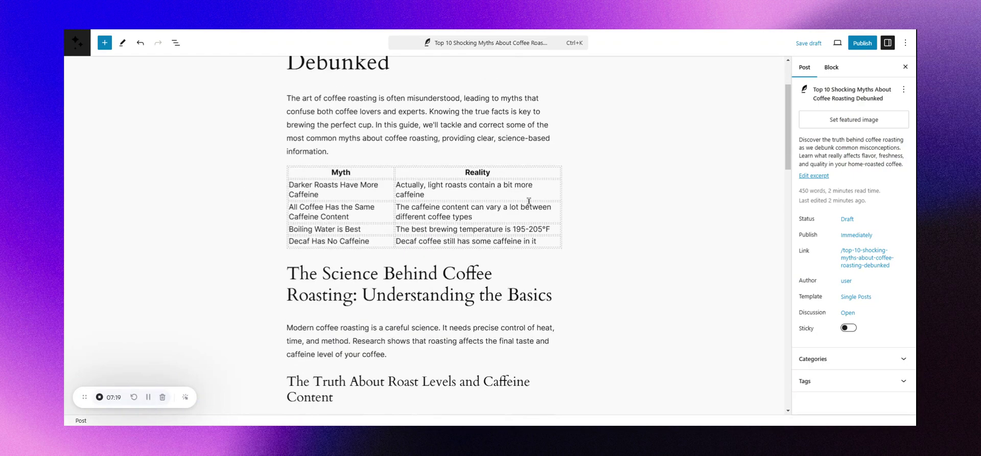
pyautogui.scroll(-3, 473, 207)
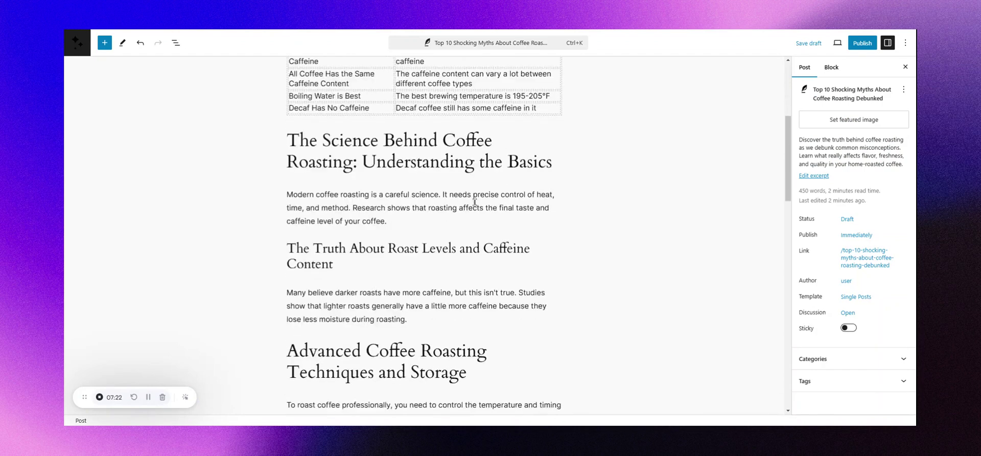
# Step: Check the heading levels of the "The Science Behind Coffee Roasting" section and its "The Truth About Roast Levels and Caffeine Content" subsection
pyautogui.click(440, 144)
pyautogui.click(440, 161)
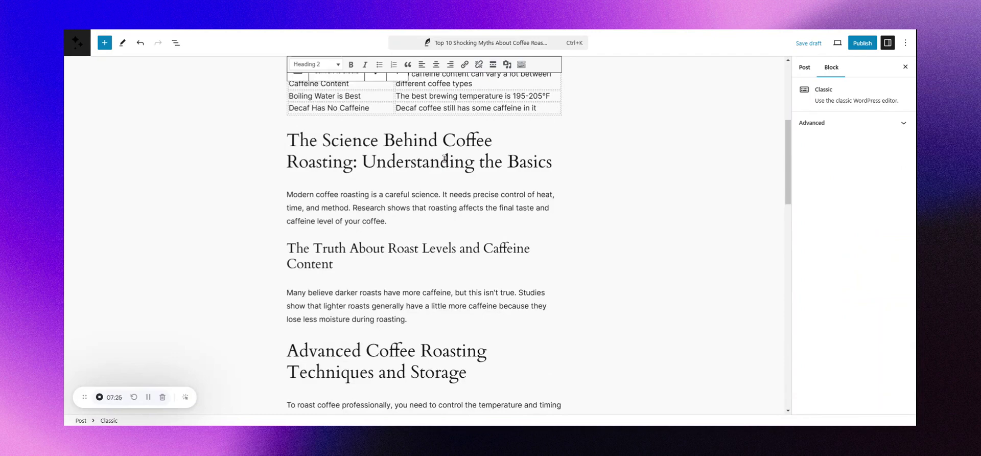
pyautogui.scroll(5, 294, 197)
pyautogui.click(261, 247)
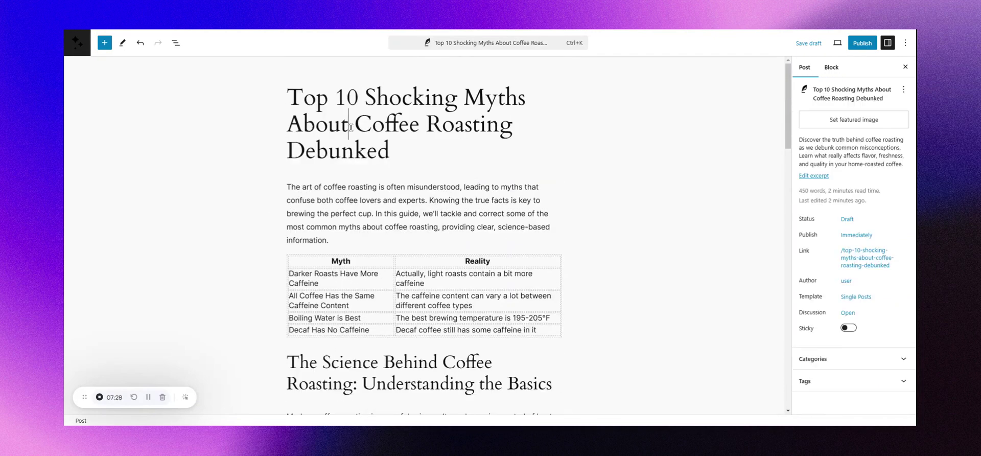
pyautogui.scroll(-5, 314, 223)
pyautogui.click(360, 242)
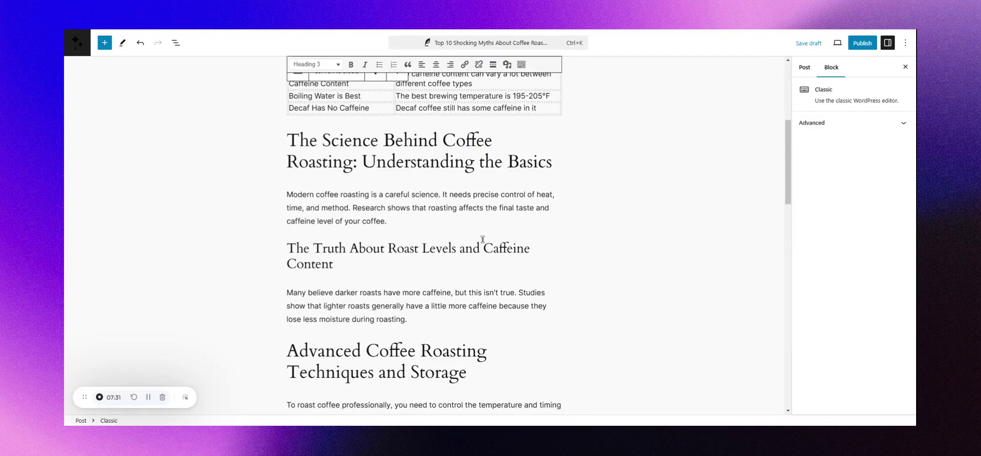
# Step: Read the "Advanced Coffee Roasting Techniques and Storage" section, including its BrewWise mention, and the start of the misconceptions section
pyautogui.scroll(-3, 483, 238)
pyautogui.scroll(-4, 482, 238)
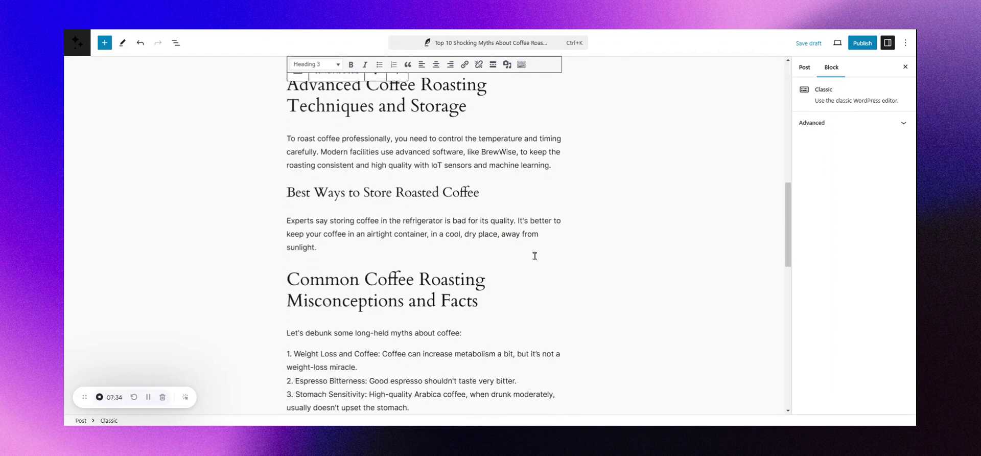
pyautogui.scroll(-3, 534, 251)
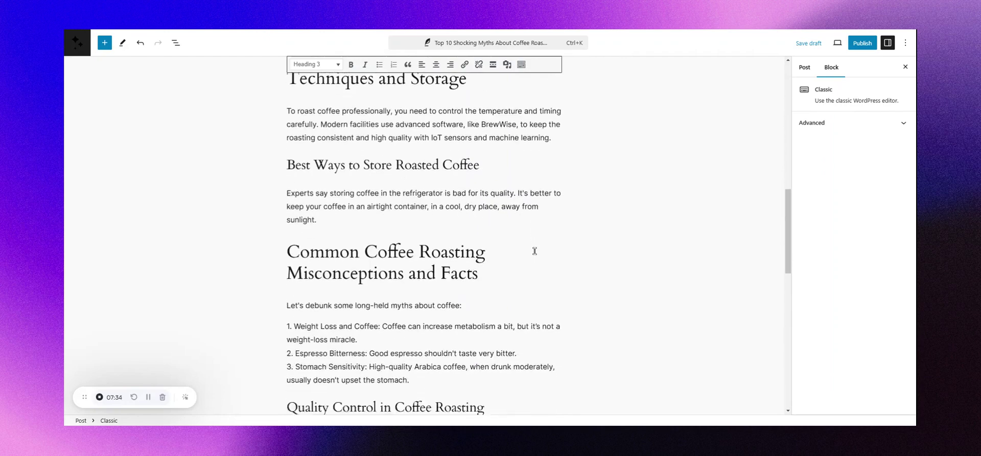
pyautogui.scroll(1, 534, 251)
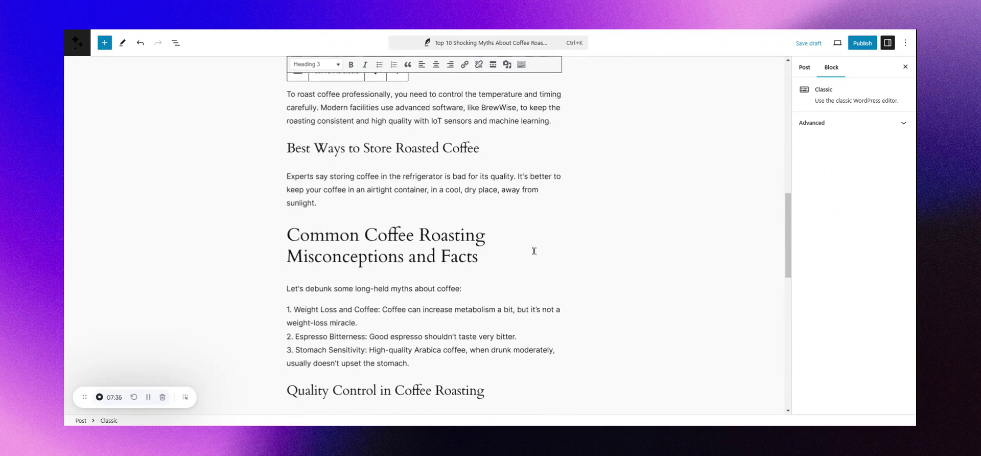
pyautogui.scroll(1, 534, 250)
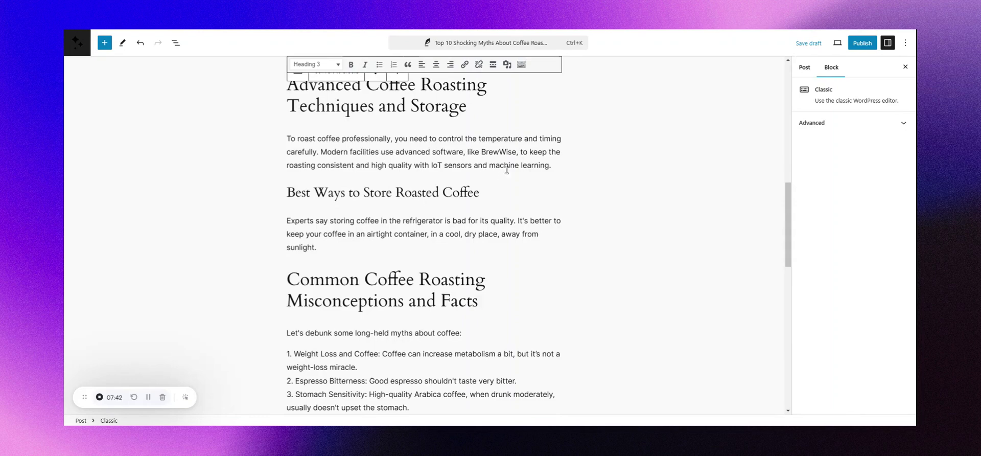
pyautogui.scroll(-3, 440, 175)
pyautogui.scroll(4, 478, 119)
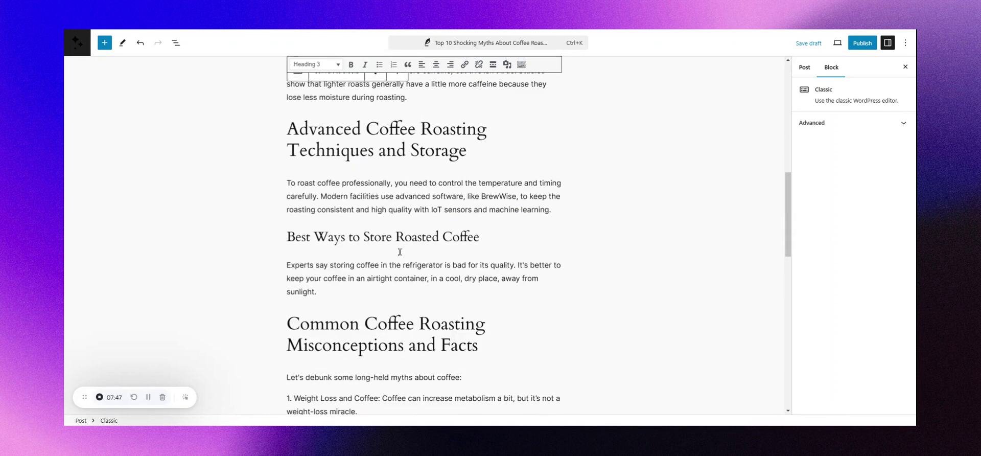
pyautogui.scroll(4, 401, 255)
# Step: Read the rest of the draft, from the quality control and industry standards sections to the conclusion
pyautogui.scroll(-6, 445, 253)
pyautogui.scroll(-8, 450, 251)
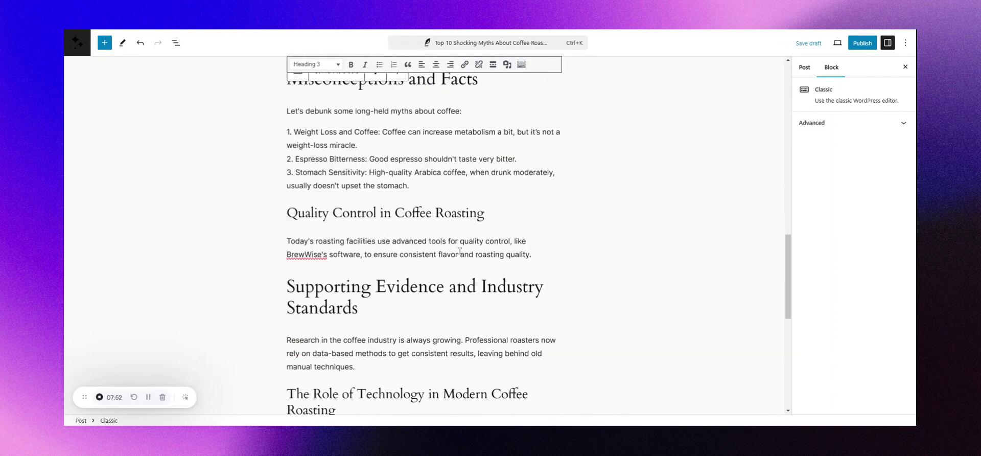
pyautogui.scroll(-2, 521, 283)
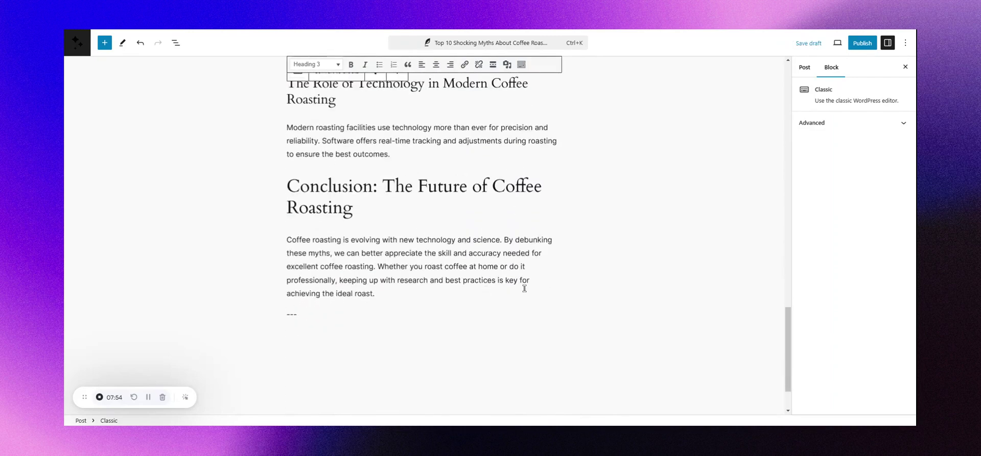
# Step: Skim the draft's middle sections again, return to its title and introduction, and leave the content block deselected
pyautogui.scroll(10, 503, 283)
pyautogui.scroll(8, 495, 283)
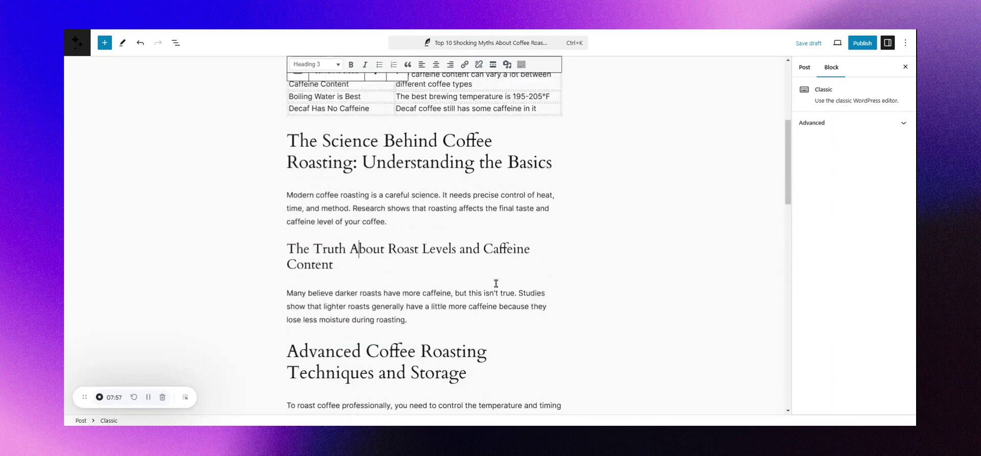
pyautogui.scroll(-6, 497, 281)
pyautogui.scroll(-6, 496, 282)
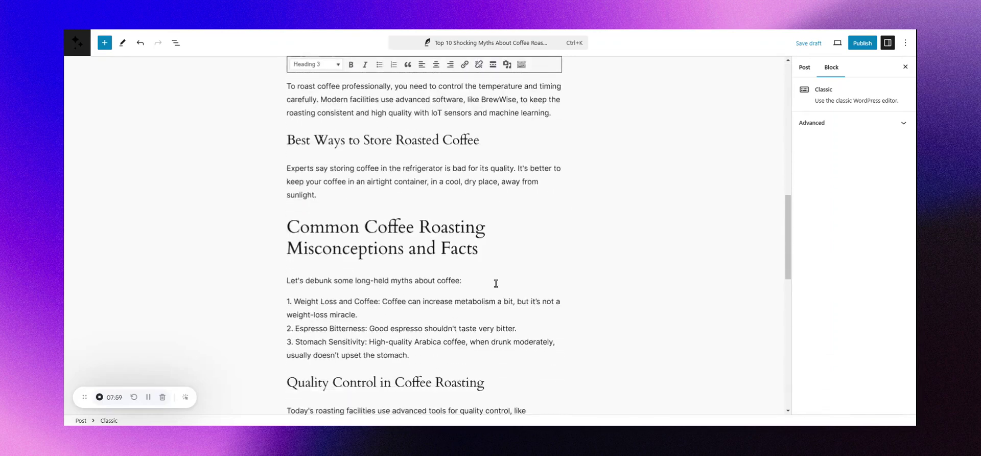
pyautogui.scroll(10, 496, 283)
pyautogui.scroll(3, 495, 283)
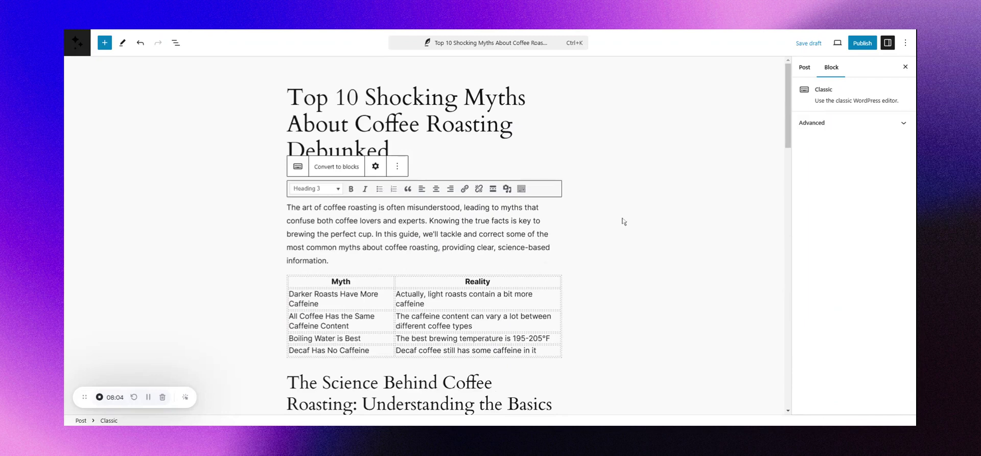
pyautogui.click(624, 219)
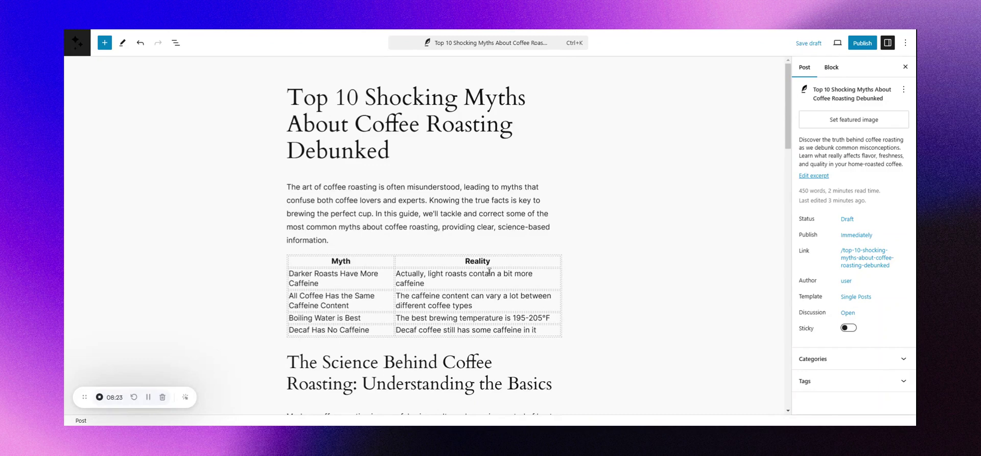
pyautogui.click(453, 183)
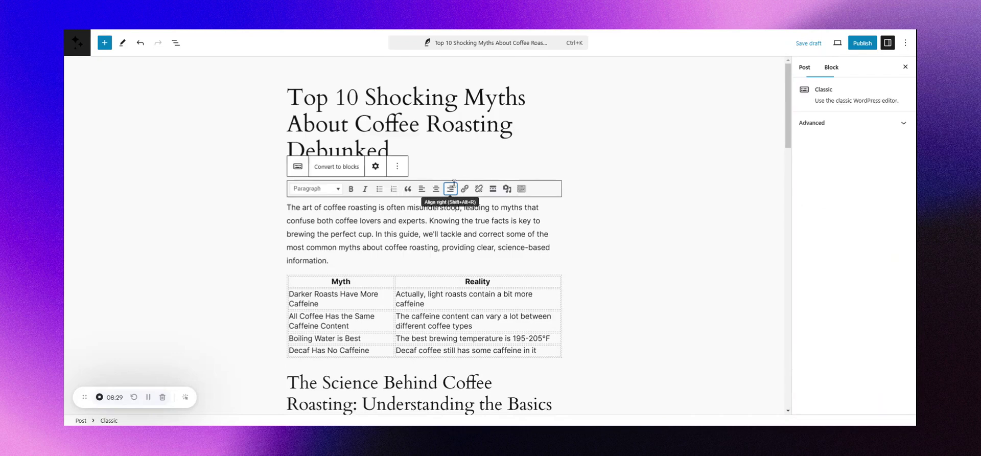
pyautogui.click(454, 153)
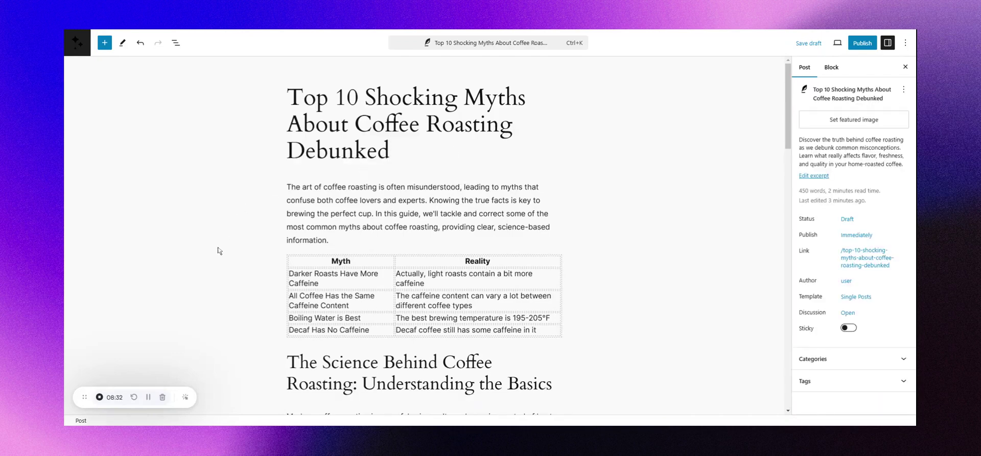